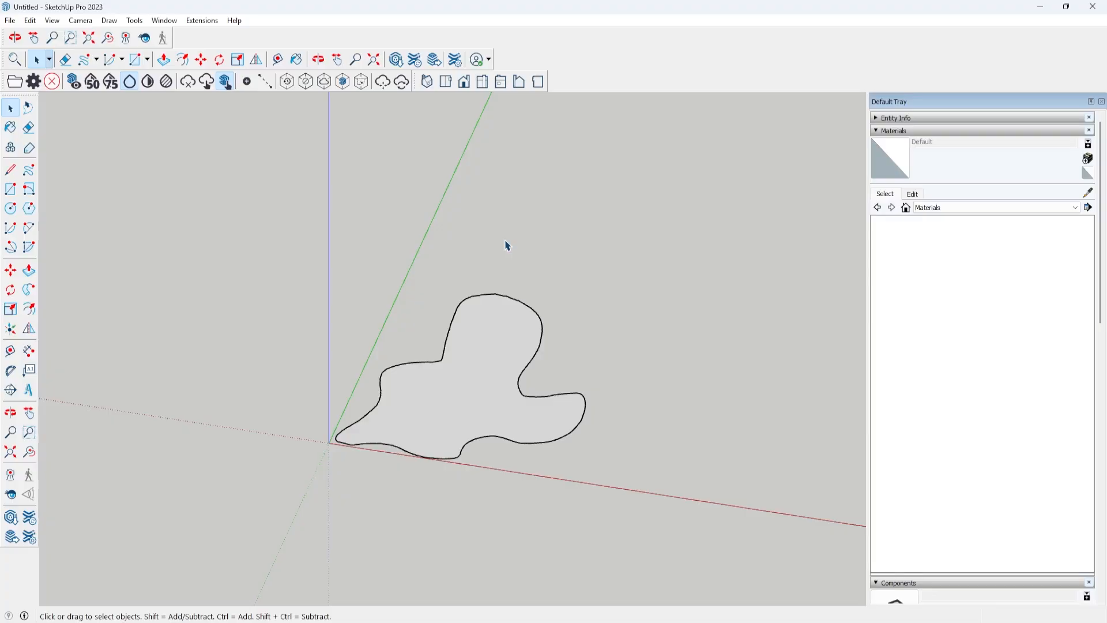
# Step: Examine the flat freeform shape beside the origin from several angles
pyautogui.moveTo(526, 321); pyautogui.dragTo(431, 341, button='middle')
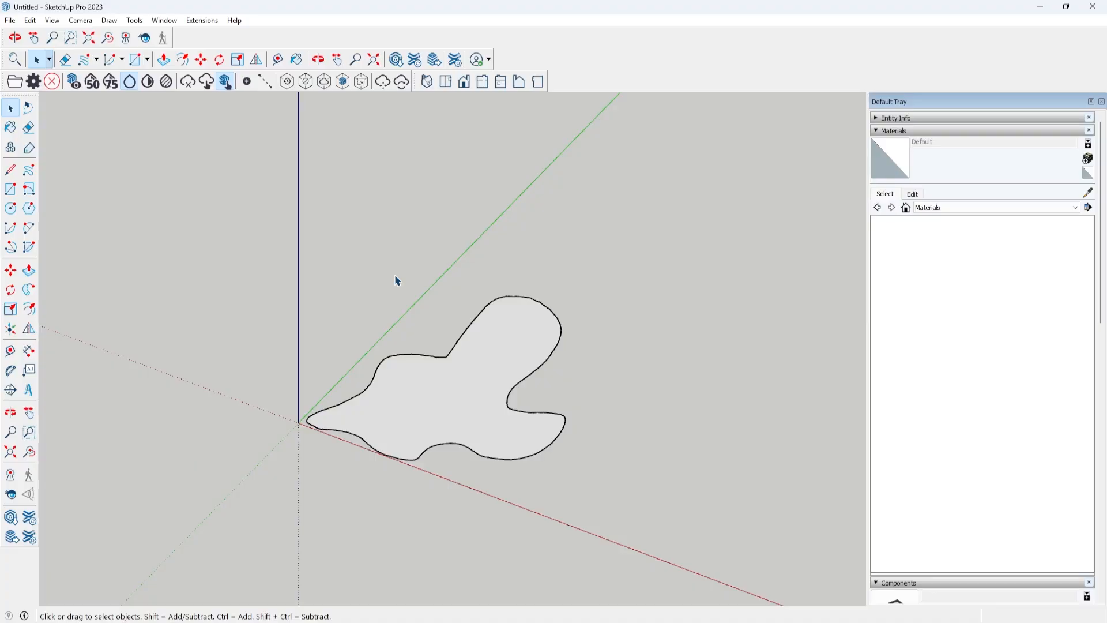
pyautogui.moveTo(205, 259); pyautogui.dragTo(243, 238)
pyautogui.press('Delete')
pyautogui.moveTo(466, 510); pyautogui.dragTo(496, 371, button='middle')
pyautogui.moveTo(338, 224); pyautogui.dragTo(638, 527)
pyautogui.click(567, 525)
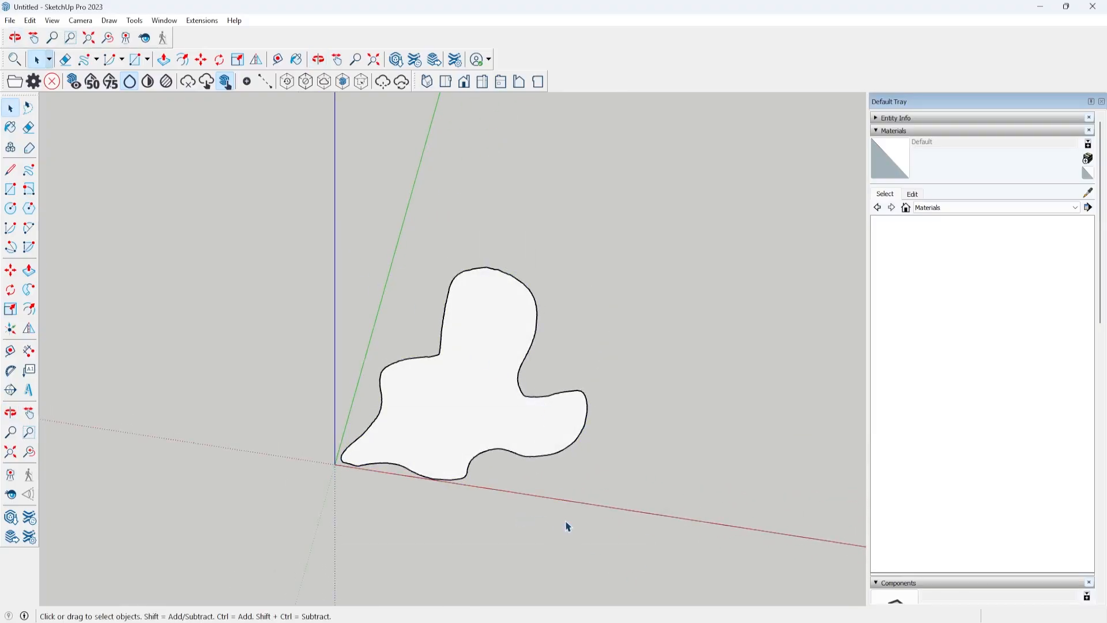
pyautogui.hotkey('ctrl', 'a')
pyautogui.moveTo(594, 588); pyautogui.dragTo(351, 354, button='middle')
pyautogui.press('space')
pyautogui.click(466, 279)
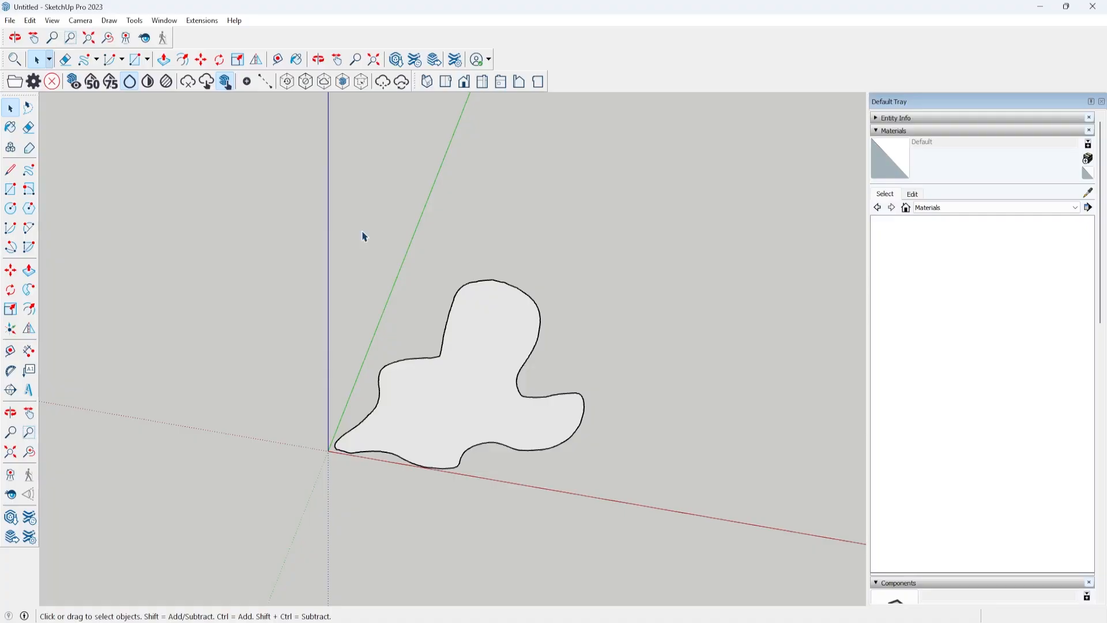
# Step: Check by selecting it that the freeform shape is a single group, and clear the selection
pyautogui.click(432, 443)
pyautogui.click(450, 523)
pyautogui.moveTo(290, 208); pyautogui.dragTo(260, 254)
pyautogui.click(625, 522)
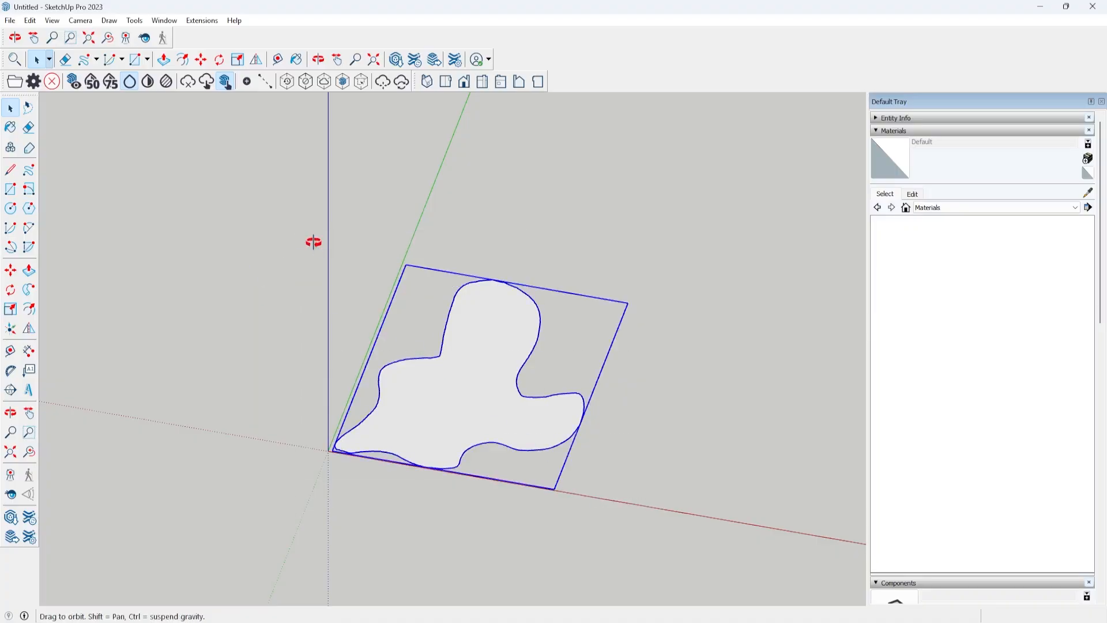
pyautogui.moveTo(229, 215); pyautogui.dragTo(212, 277, button='middle')
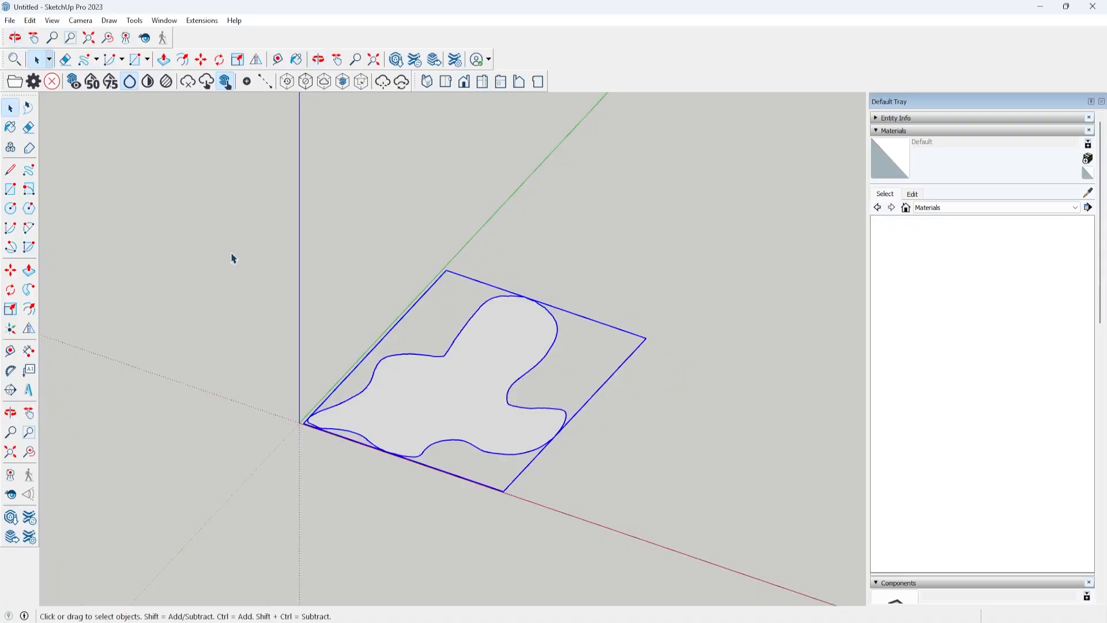
pyautogui.click(234, 257)
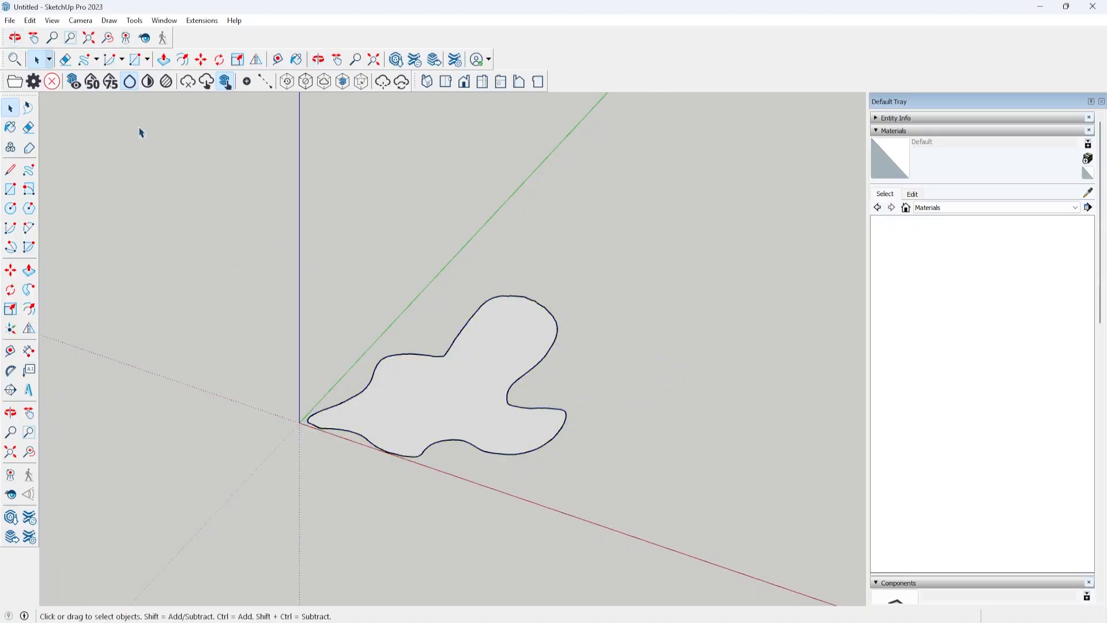
# Step: Switch the camera to perspective projection
pyautogui.click(80, 20)
pyautogui.click(100, 93)
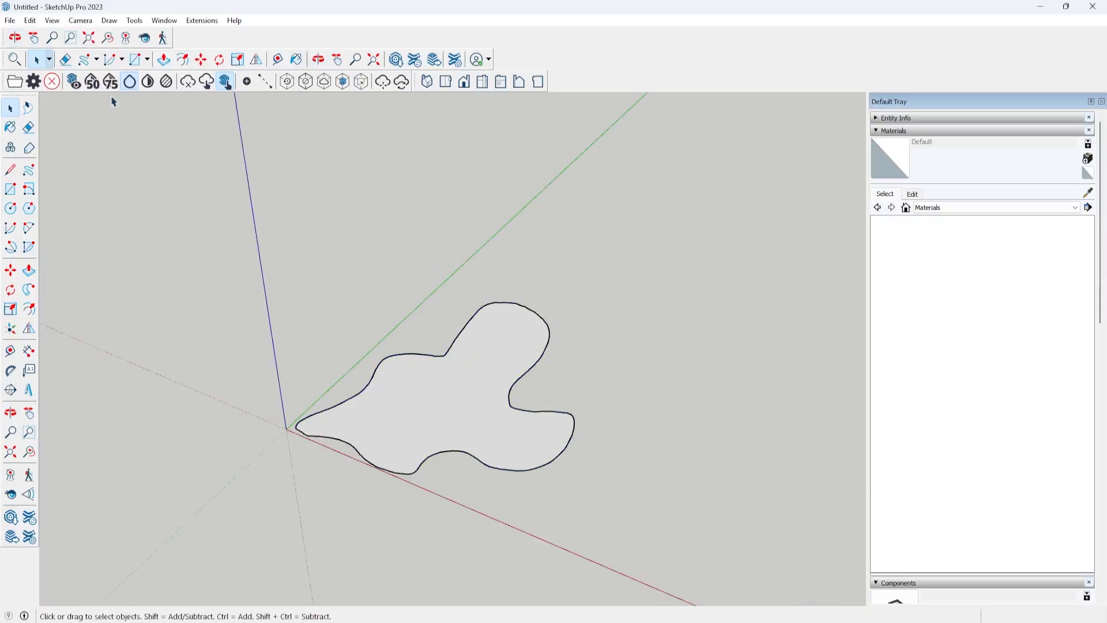
pyautogui.scroll(-1, 404, 260)
pyautogui.moveTo(401, 268)
pyautogui.mouseDown(button='middle')
pyautogui.moveTo(534, 292)
pyautogui.moveTo(397, 266)
pyautogui.mouseUp(button='middle')
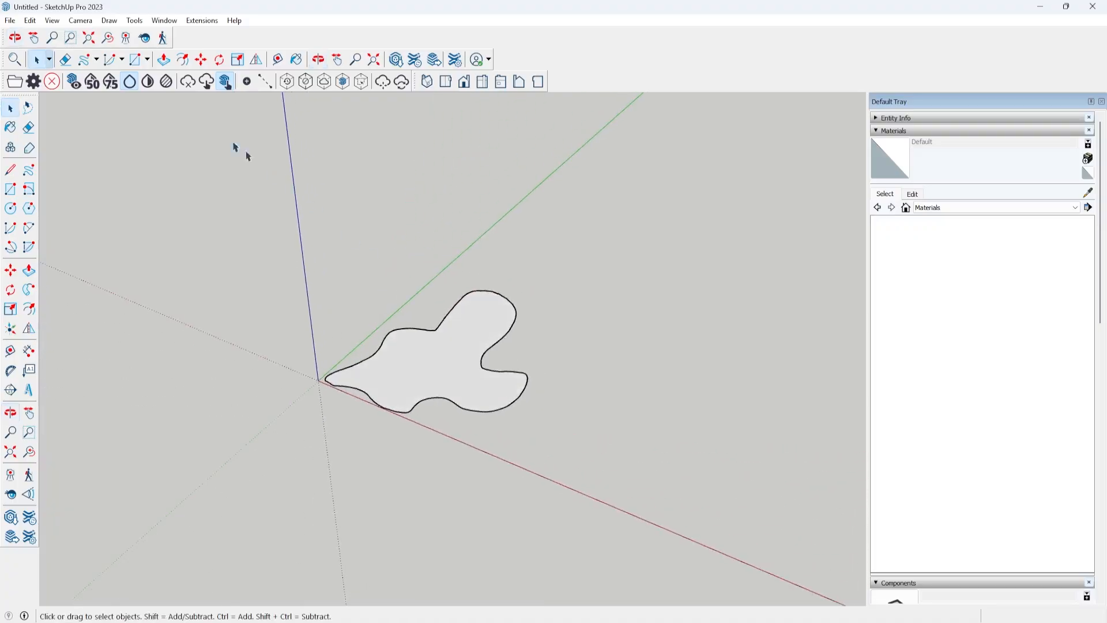
# Step: Set the camera to parallel projection
pyautogui.click(79, 20)
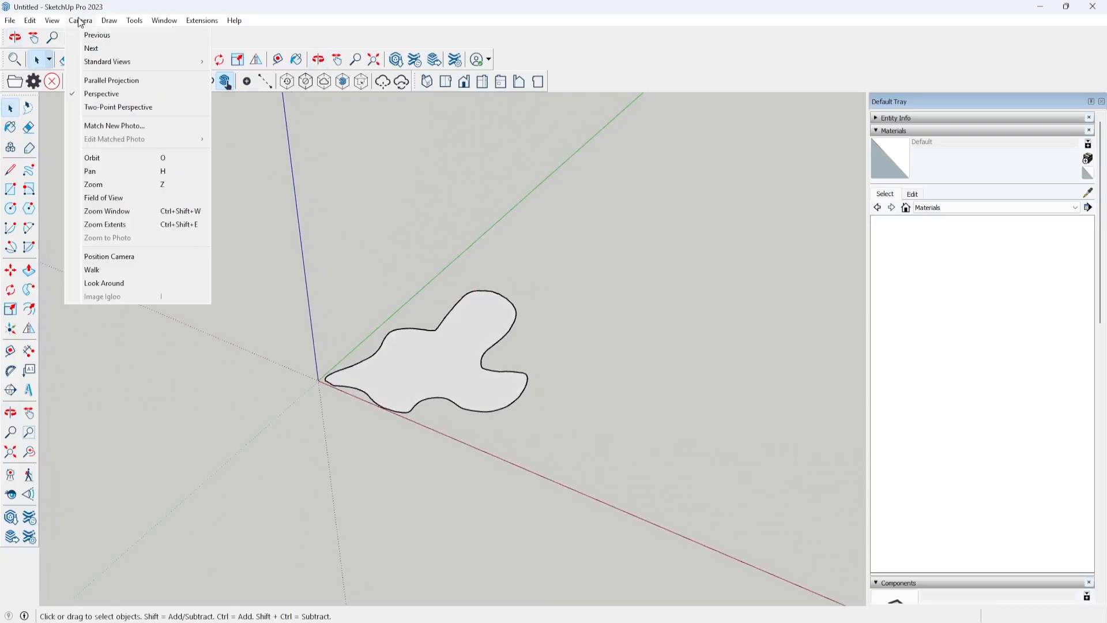
pyautogui.click(128, 84)
pyautogui.scroll(5, 439, 318)
pyautogui.scroll(-5, 439, 318)
pyautogui.moveTo(469, 390); pyautogui.dragTo(513, 382, button='middle')
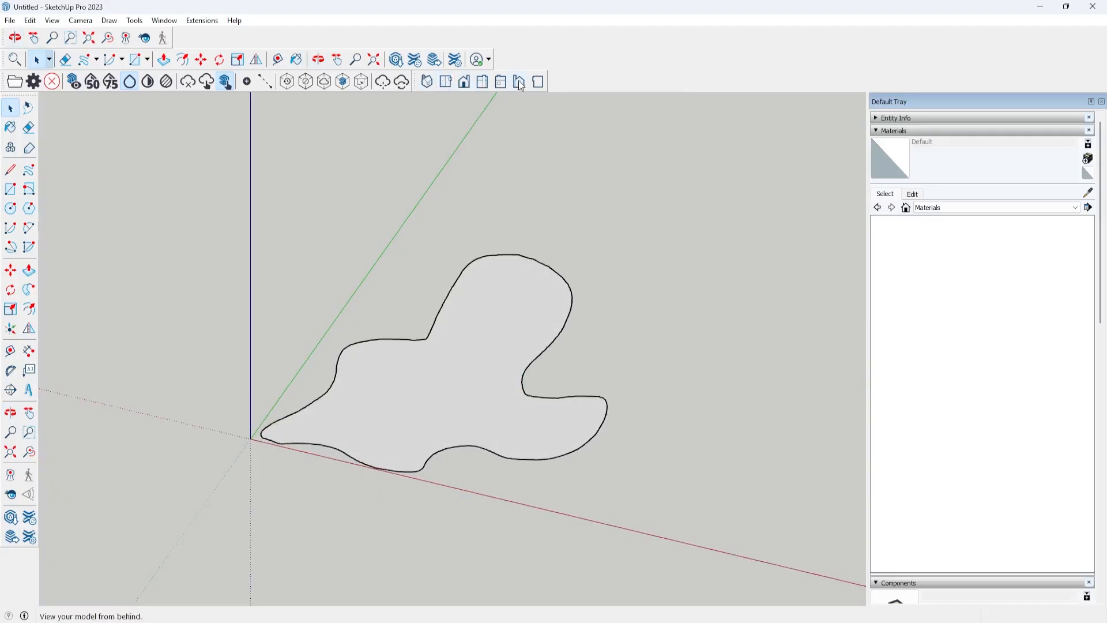
# Step: Show the freeform shape from the top view and check its group options without changing anything
pyautogui.click(446, 82)
pyautogui.click(498, 375)
pyautogui.click(563, 227)
pyautogui.doubleClick(504, 225)
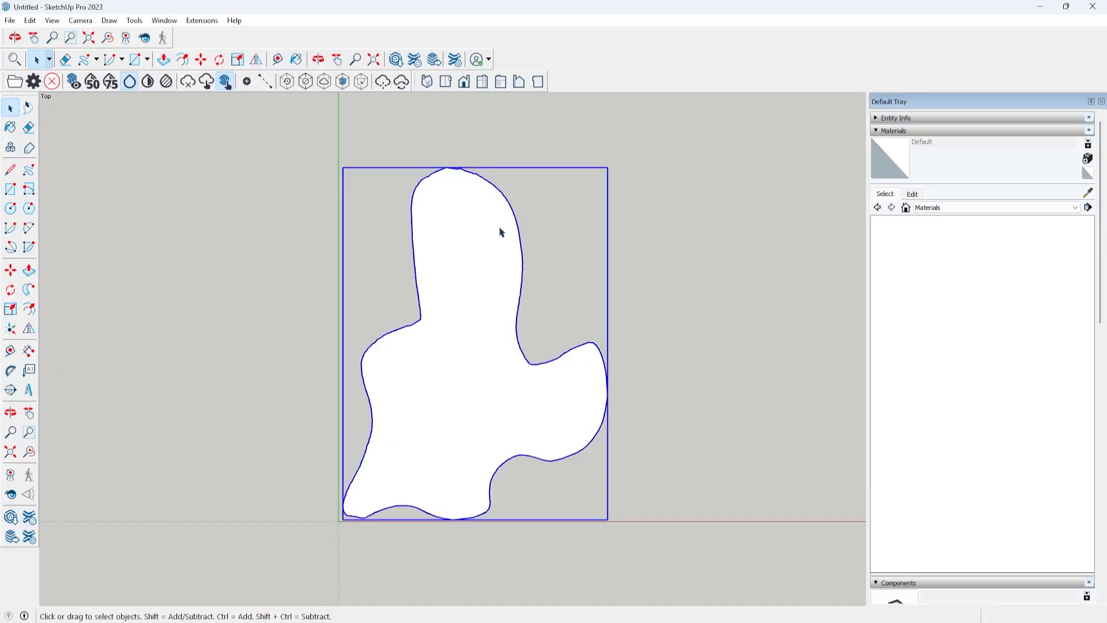
pyautogui.rightClick(448, 332)
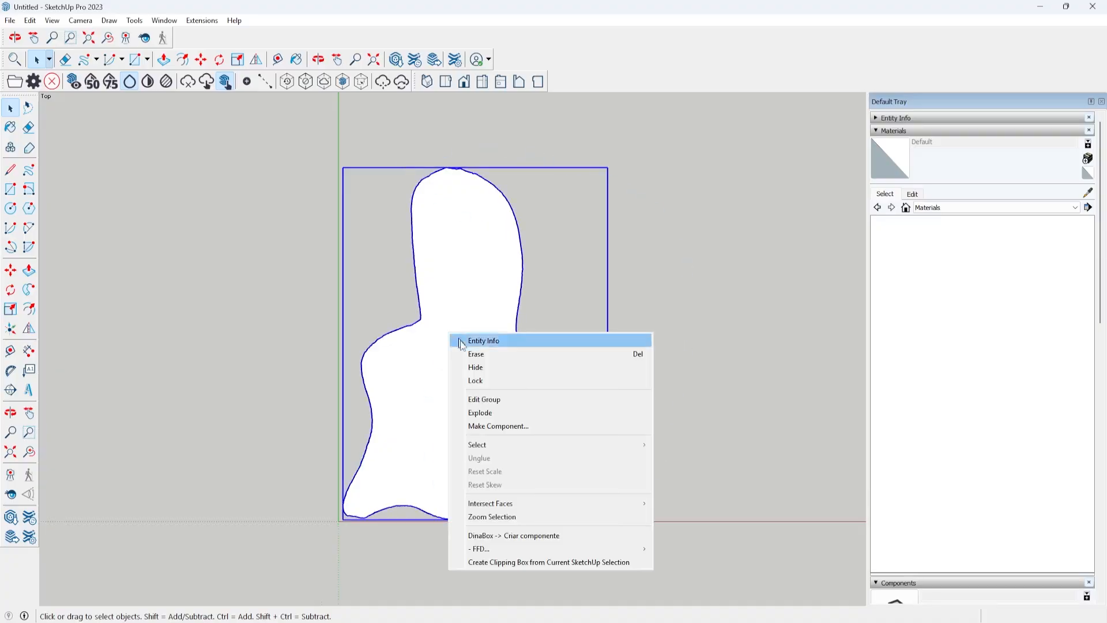
pyautogui.click(287, 312)
pyautogui.click(449, 398)
pyautogui.click(559, 287)
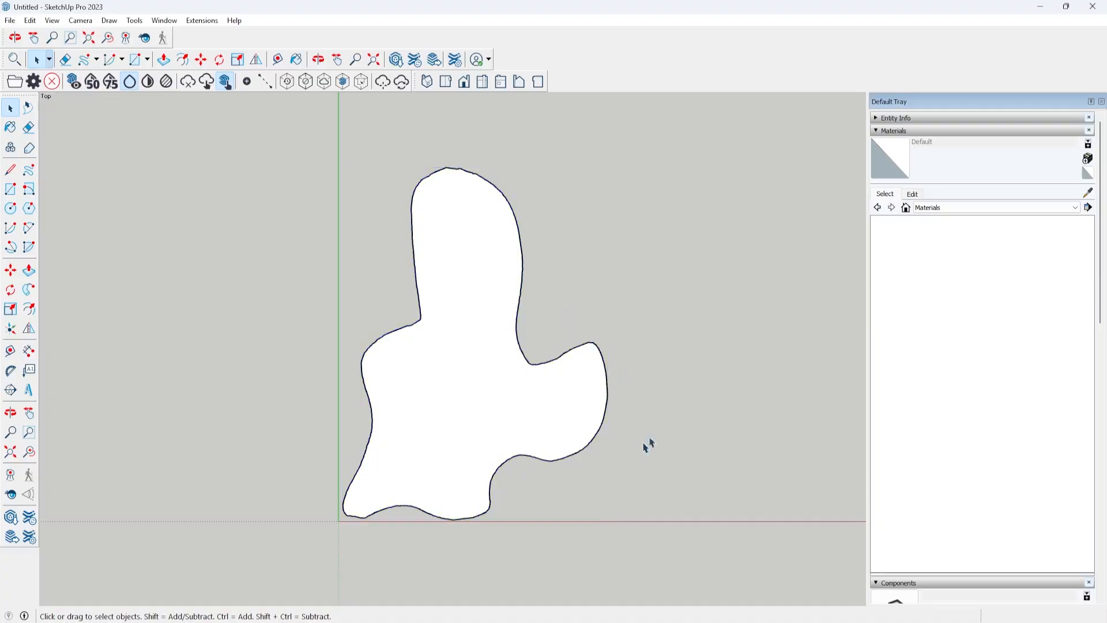
# Step: Try a 2D graphic export of the selected shape as an AutoCAD DXF file, leaving the export dialog without saving
pyautogui.click(504, 341)
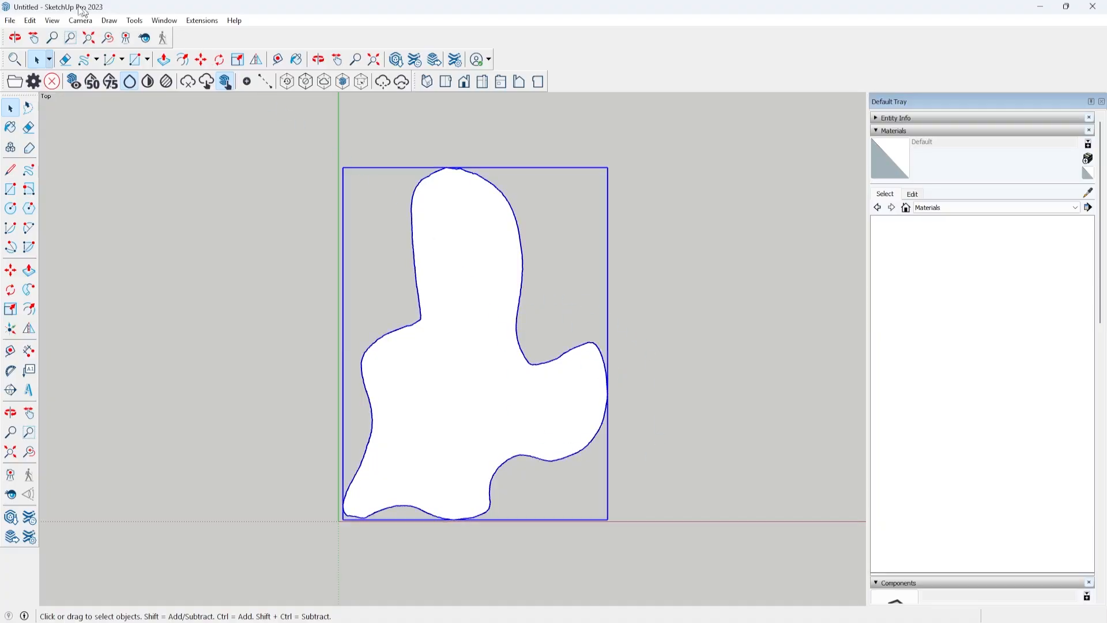
pyautogui.click(9, 20)
pyautogui.moveTo(71, 232)
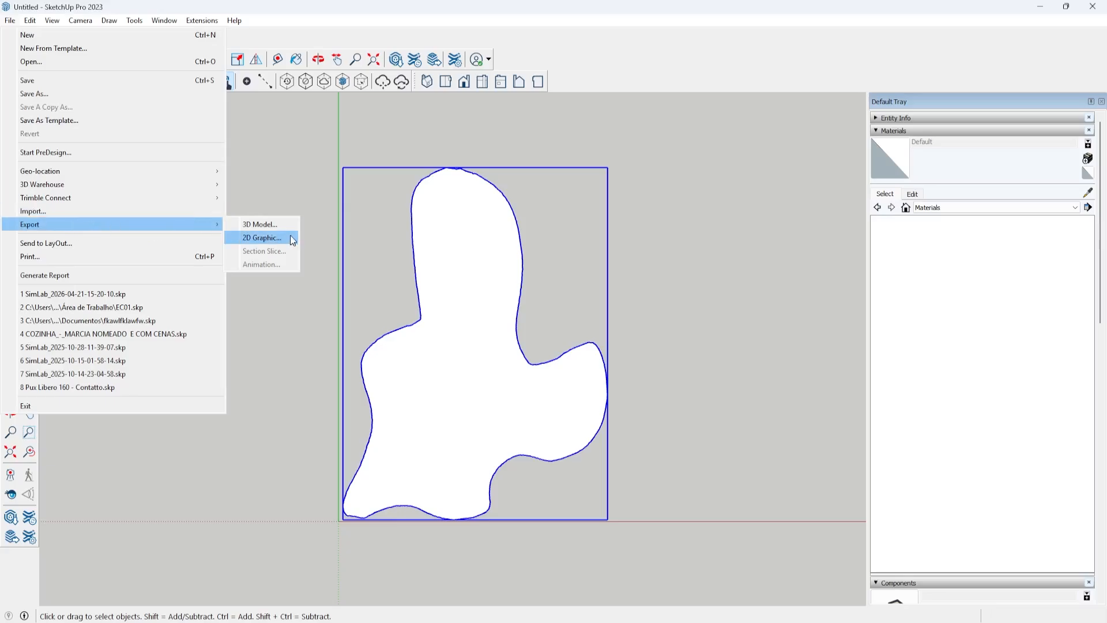
pyautogui.click(262, 237)
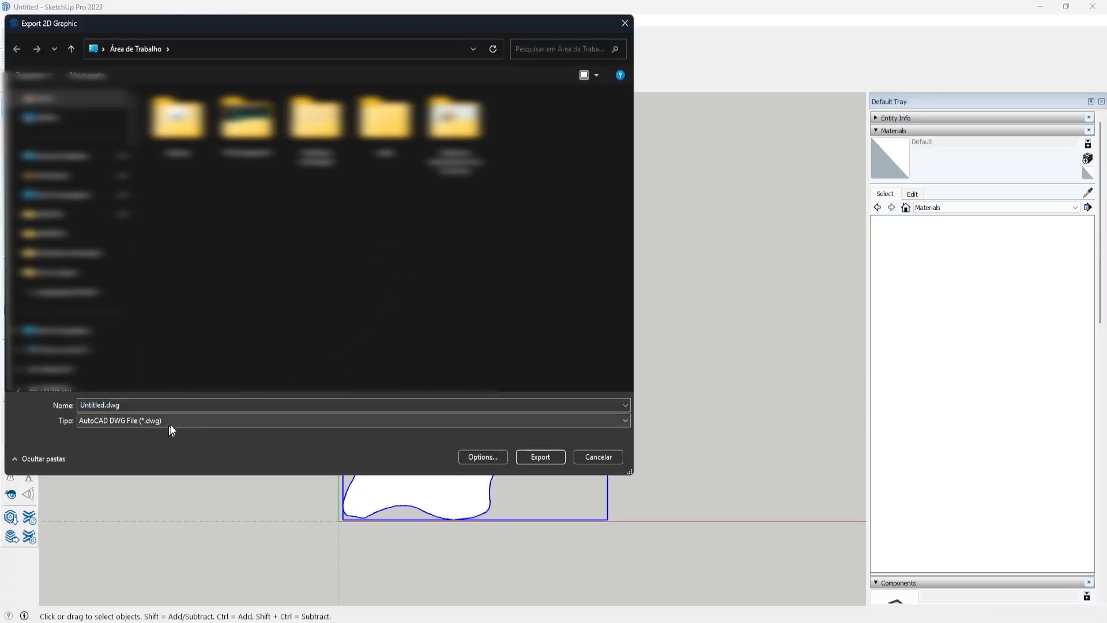
pyautogui.click(356, 420)
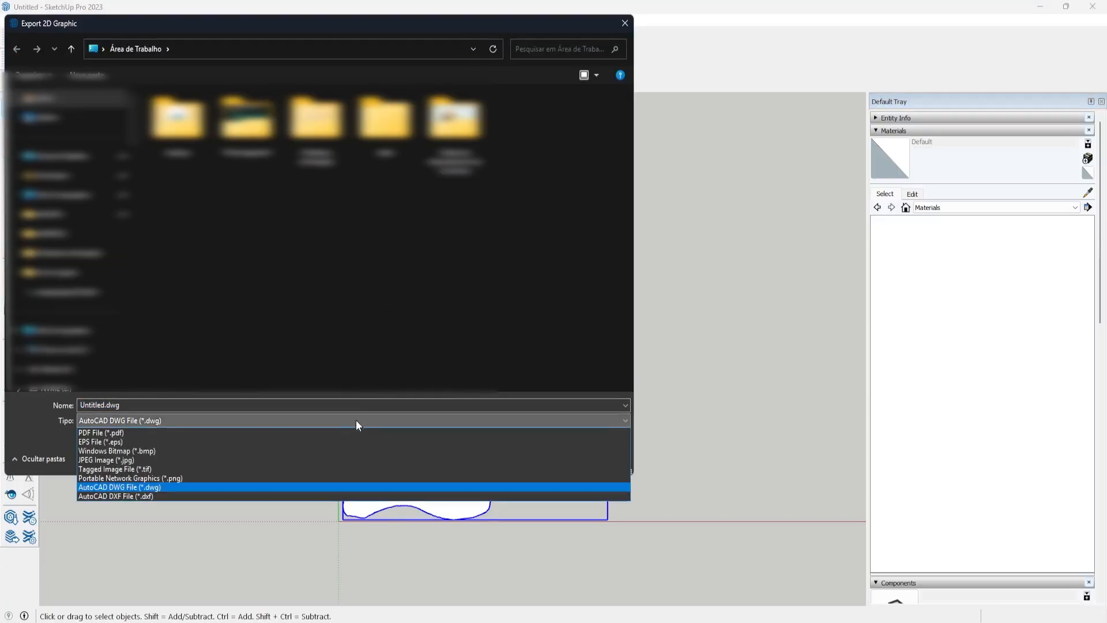
pyautogui.click(181, 496)
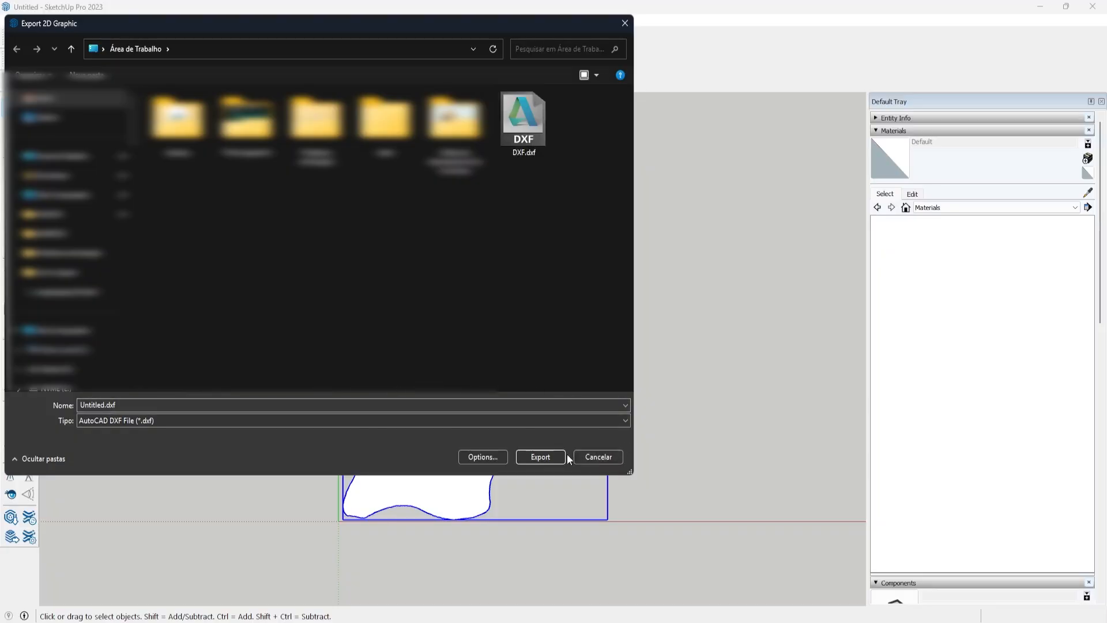
pyautogui.click(599, 457)
pyautogui.click(691, 315)
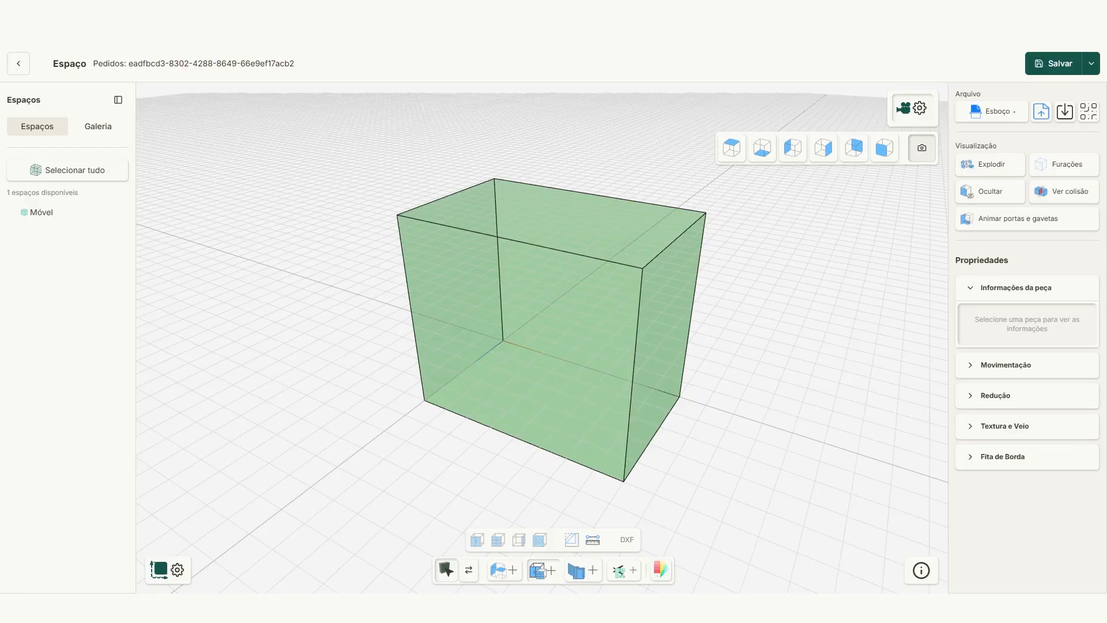
# Step: Switch to the furniture design web app, select the empty space Móvel and add a top panel to it
pyautogui.click(557, 318)
pyautogui.moveTo(658, 332); pyautogui.dragTo(599, 363)
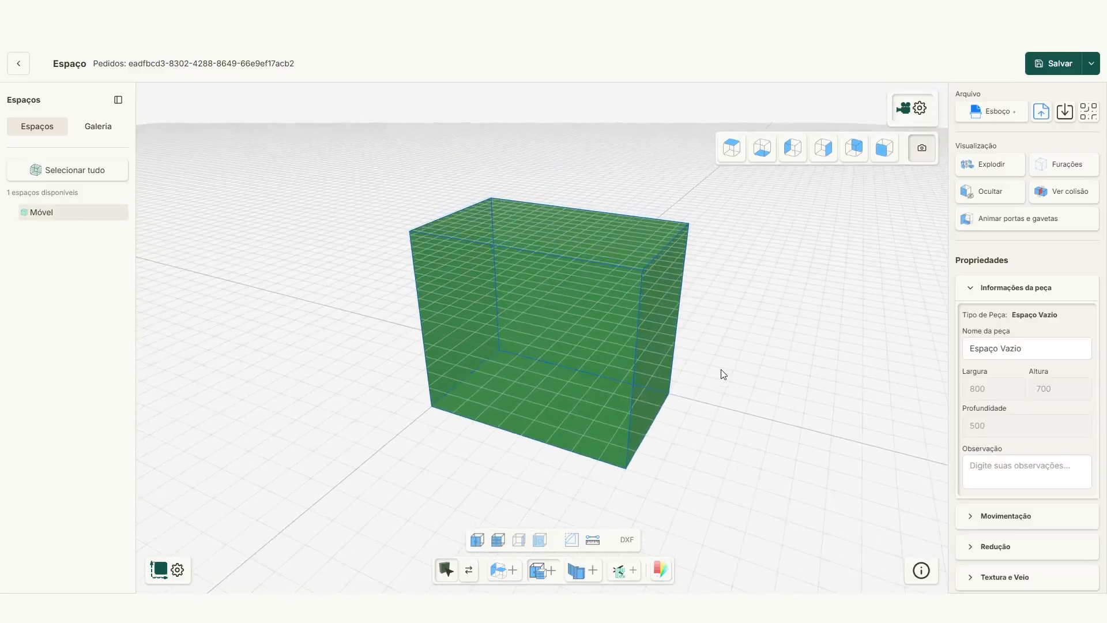
pyautogui.click(703, 370)
pyautogui.click(562, 233)
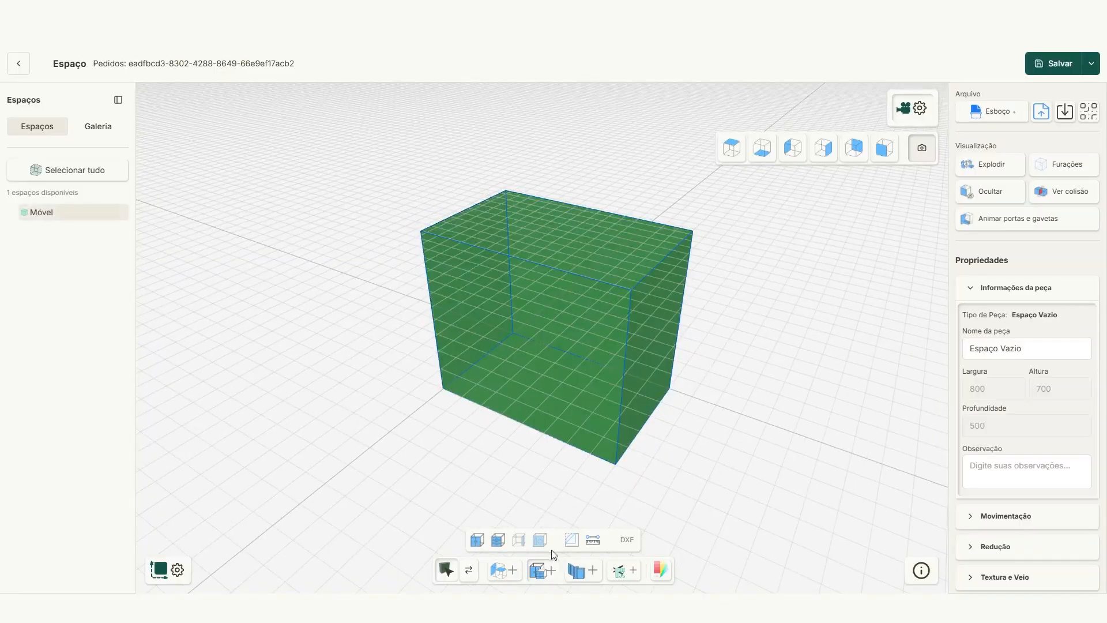
pyautogui.click(500, 569)
pyautogui.click(532, 509)
pyautogui.click(543, 461)
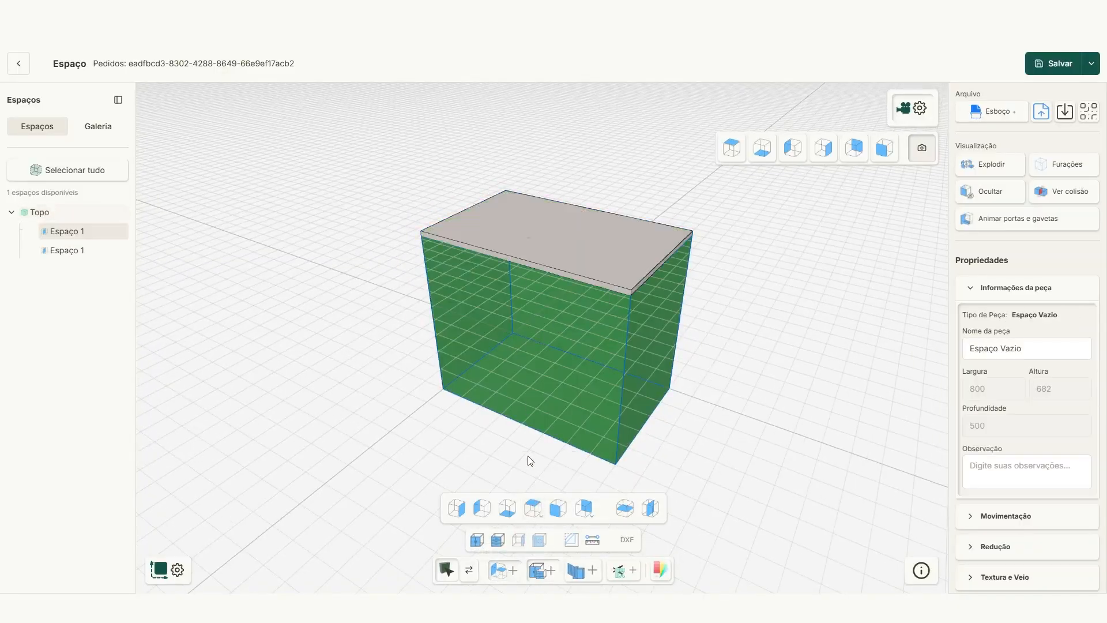
# Step: Select the top panel, choose a DXF file for its geometry and import it into the preview
pyautogui.click(610, 274)
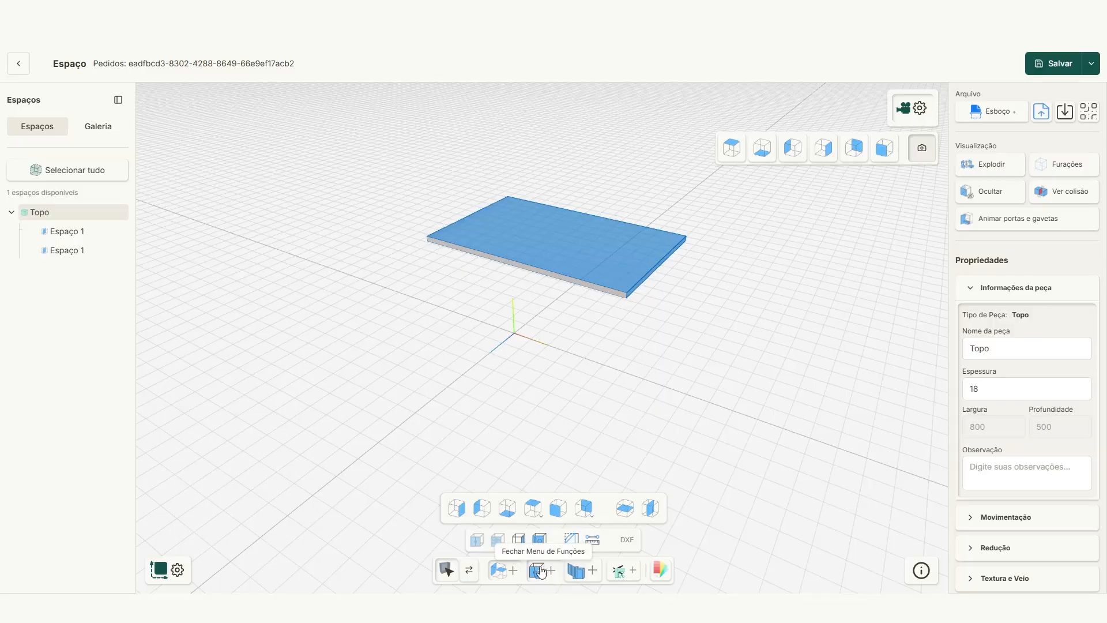
pyautogui.click(628, 540)
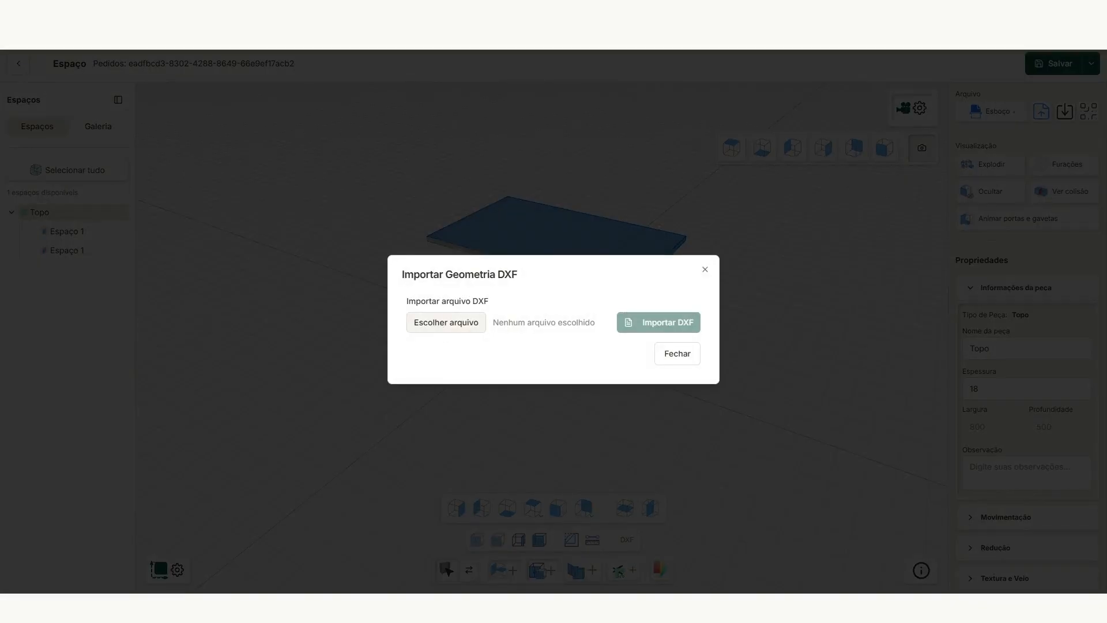
pyautogui.click(701, 492)
pyautogui.click(660, 324)
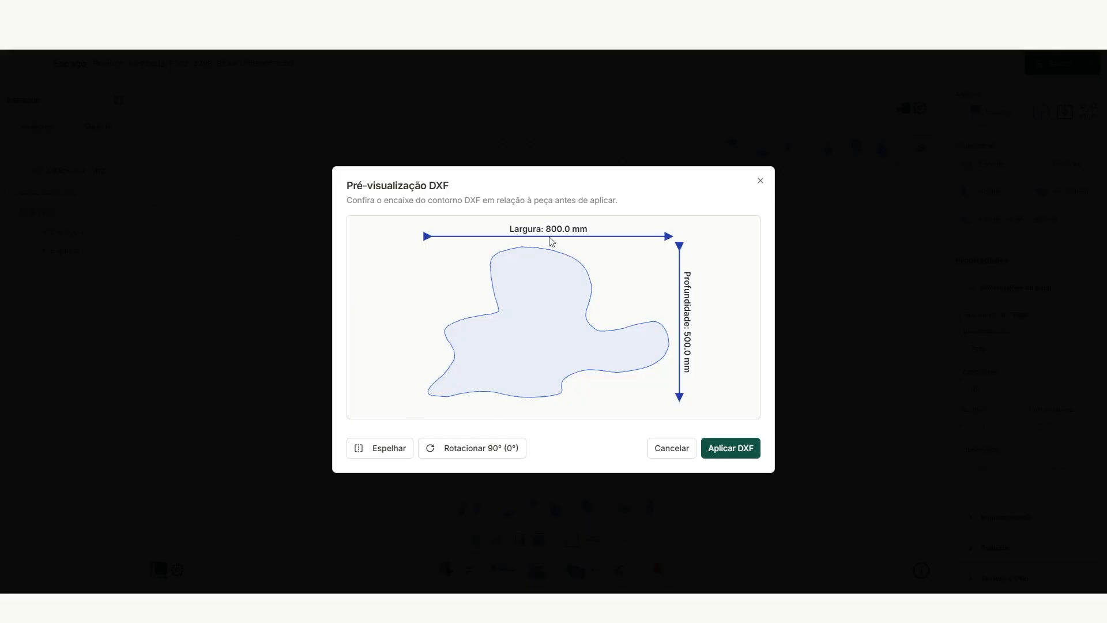
# Step: Try rotating the DXF contour in 90° turns and mirroring it in the preview
pyautogui.click(492, 448)
pyautogui.click(489, 452)
pyautogui.click(487, 454)
pyautogui.click(485, 457)
pyautogui.click(402, 454)
pyautogui.click(402, 453)
pyautogui.click(467, 452)
pyautogui.click(471, 454)
pyautogui.click(480, 455)
pyautogui.click(486, 453)
# Step: Apply the previewed DXF contour to the top panel and inspect the reshaped panel from other angles
pyautogui.moveTo(534, 229); pyautogui.dragTo(608, 234)
pyautogui.click(577, 226)
pyautogui.click(737, 455)
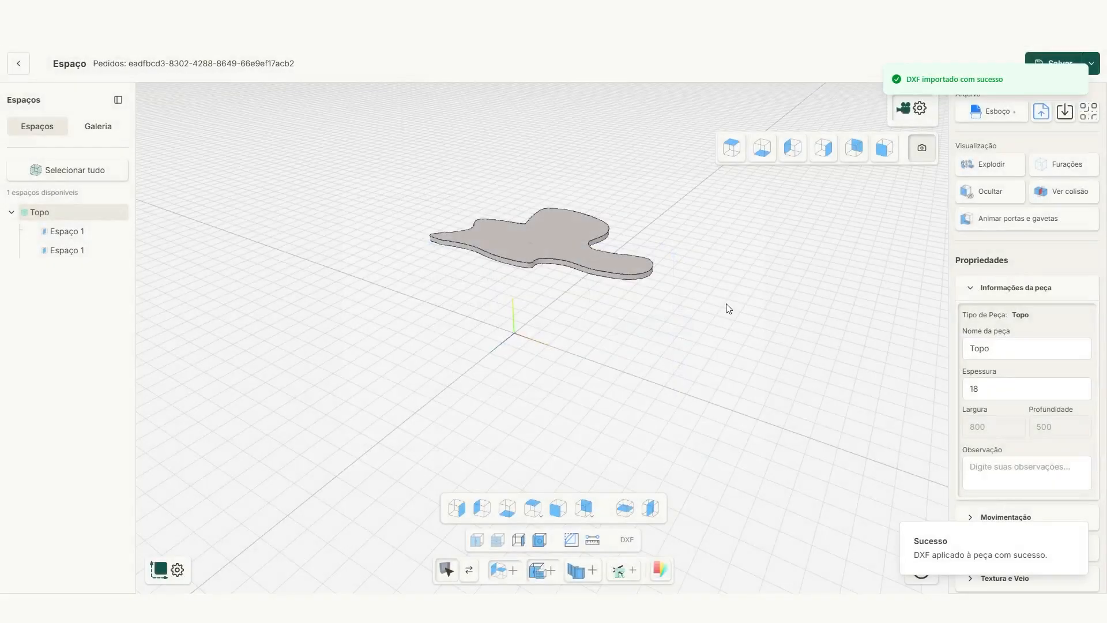
pyautogui.moveTo(726, 308); pyautogui.dragTo(756, 312)
pyautogui.click(542, 274)
pyautogui.moveTo(687, 339); pyautogui.dragTo(557, 410)
pyautogui.moveTo(697, 436); pyautogui.dragTo(467, 390)
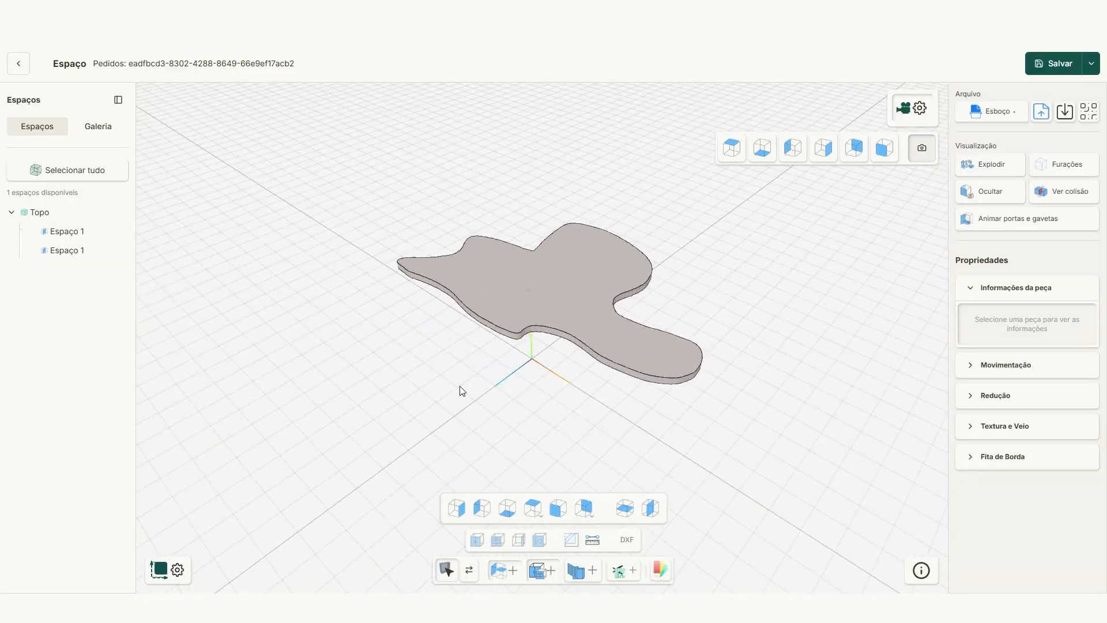